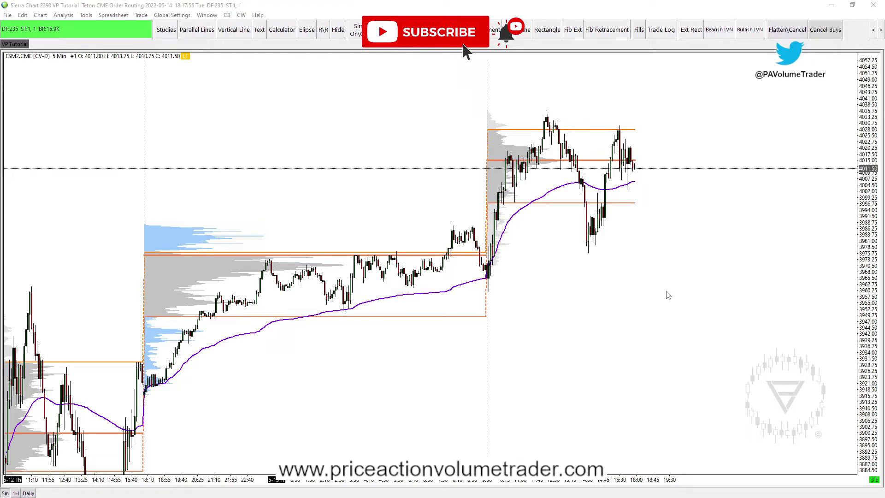
- Pan the 5-minute ES chart to shift the bars, then bring it back toward the latest bars
{"action": "left_click_drag", "start_coordinate": [645, 275], "coordinate": [691, 290]}
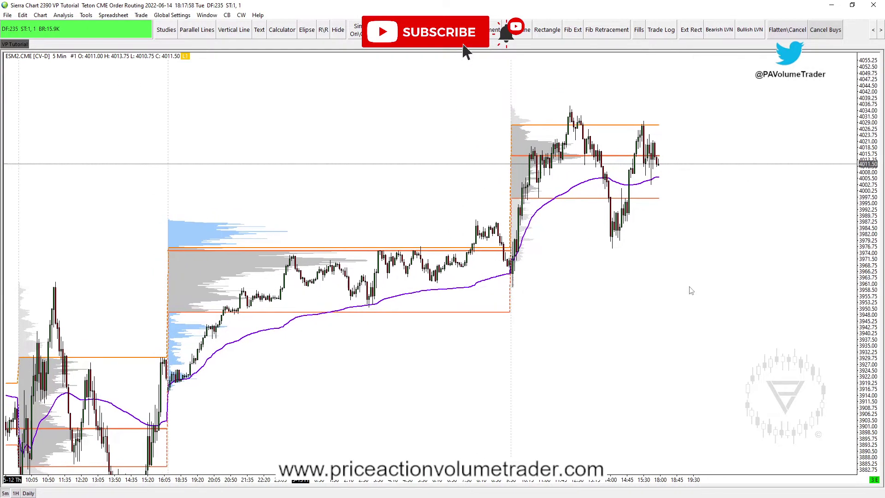
{"action": "scroll", "coordinate": [691, 290], "scroll_direction": "up", "scroll_amount": 3}
{"action": "scroll", "coordinate": [691, 291], "scroll_direction": "down", "scroll_amount": 3}
{"action": "mouse_move", "coordinate": [717, 302]}
{"action": "left_mouse_down"}
{"action": "mouse_move", "coordinate": [685, 285]}
{"action": "mouse_move", "coordinate": [677, 294]}
{"action": "mouse_move", "coordinate": [745, 300]}
{"action": "mouse_move", "coordinate": [701, 305]}
{"action": "left_mouse_up"}
{"action": "scroll", "coordinate": [694, 309], "scroll_direction": "down", "scroll_amount": 3}
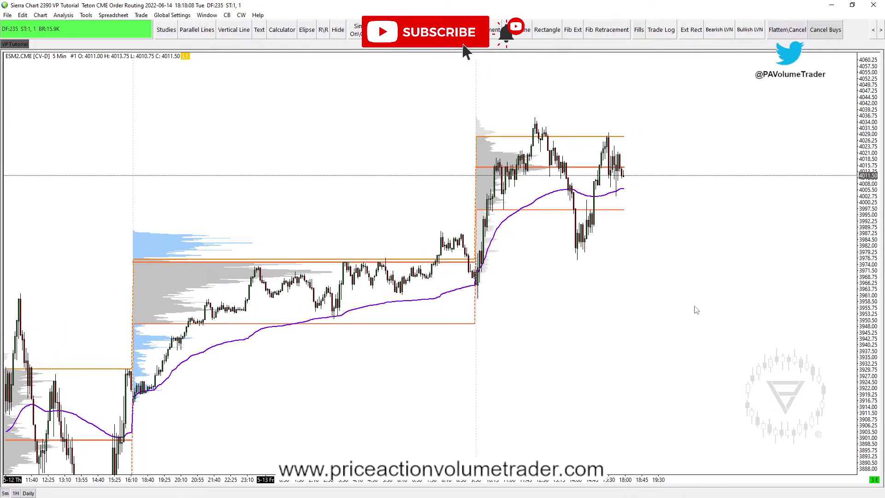
{"action": "scroll", "coordinate": [663, 283], "scroll_direction": "down", "scroll_amount": 4}
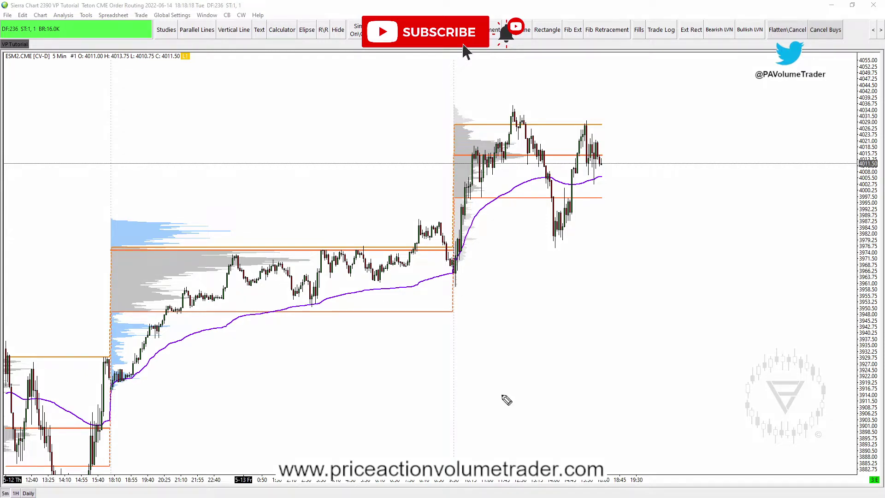
- Mark the balance area, middle-session start, chart title and latest session with the pen, then clear them
{"action": "mouse_move", "coordinate": [140, 222]}
{"action": "left_mouse_down"}
{"action": "mouse_move", "coordinate": [310, 351]}
{"action": "mouse_move", "coordinate": [210, 227]}
{"action": "left_mouse_up"}
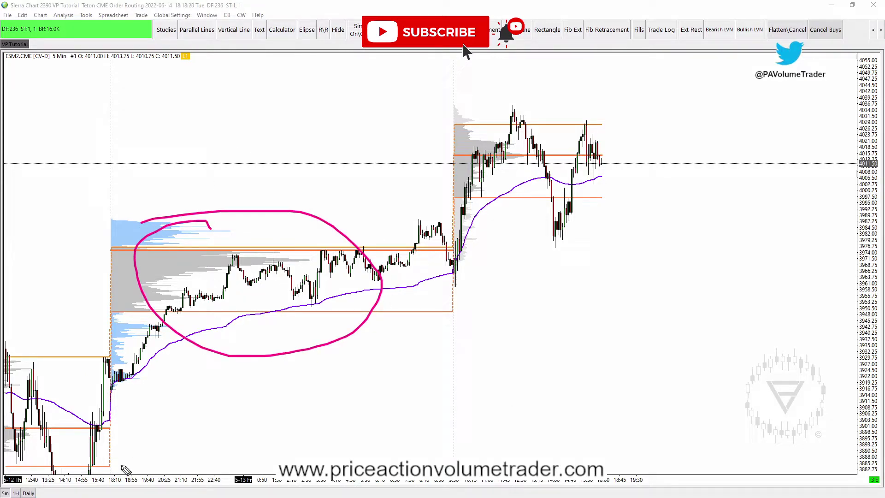
{"action": "mouse_move", "coordinate": [109, 466]}
{"action": "left_mouse_down"}
{"action": "mouse_move", "coordinate": [108, 484]}
{"action": "mouse_move", "coordinate": [108, 454]}
{"action": "left_mouse_up"}
{"action": "mouse_move", "coordinate": [4, 45]}
{"action": "left_mouse_down"}
{"action": "mouse_move", "coordinate": [91, 45]}
{"action": "mouse_move", "coordinate": [5, 61]}
{"action": "left_mouse_up"}
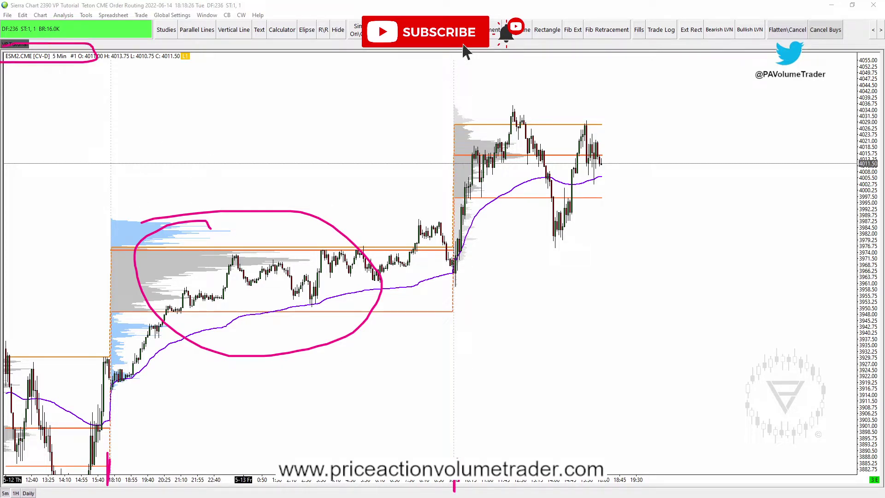
{"action": "mouse_move", "coordinate": [451, 106]}
{"action": "left_mouse_down"}
{"action": "mouse_move", "coordinate": [660, 184]}
{"action": "mouse_move", "coordinate": [510, 95]}
{"action": "left_mouse_up"}
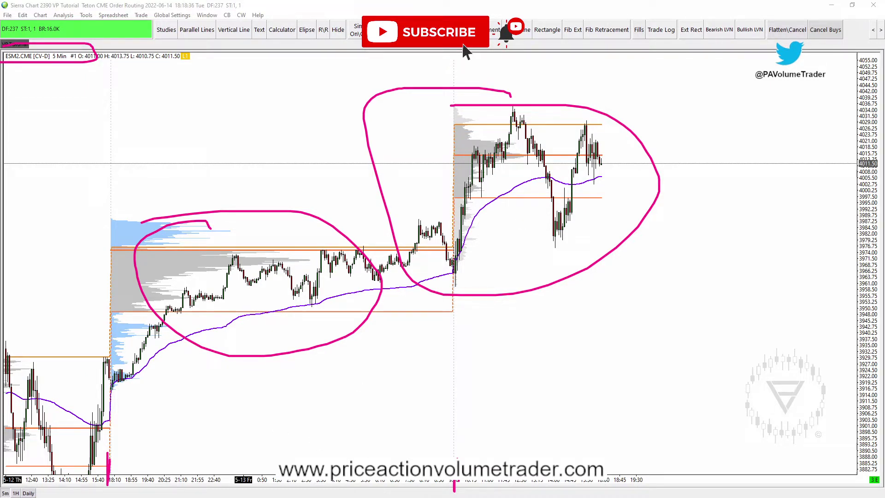
{"action": "key", "text": "Escape"}
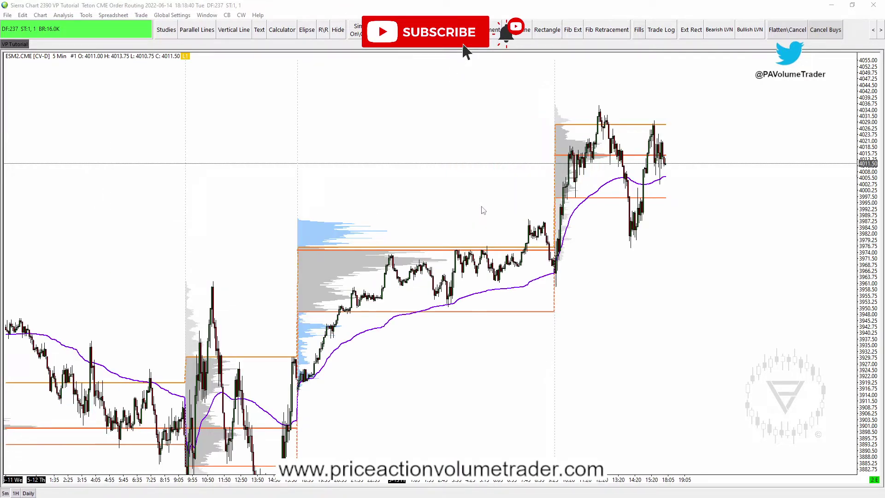
- Switch the ES chart to the 60-minute timeframe
{"action": "scroll", "coordinate": [400, 170], "scroll_direction": "left", "scroll_amount": 5}
{"action": "scroll", "coordinate": [400, 170], "scroll_direction": "right", "scroll_amount": 4}
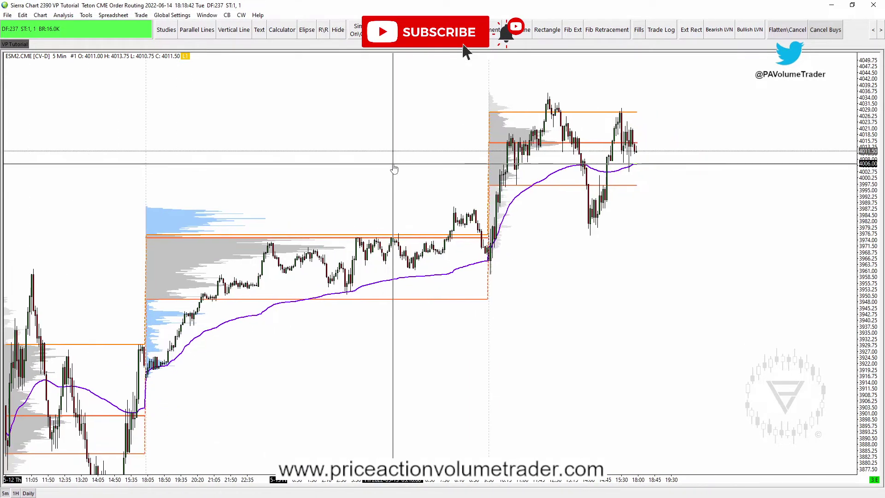
{"action": "left_click", "coordinate": [15, 493]}
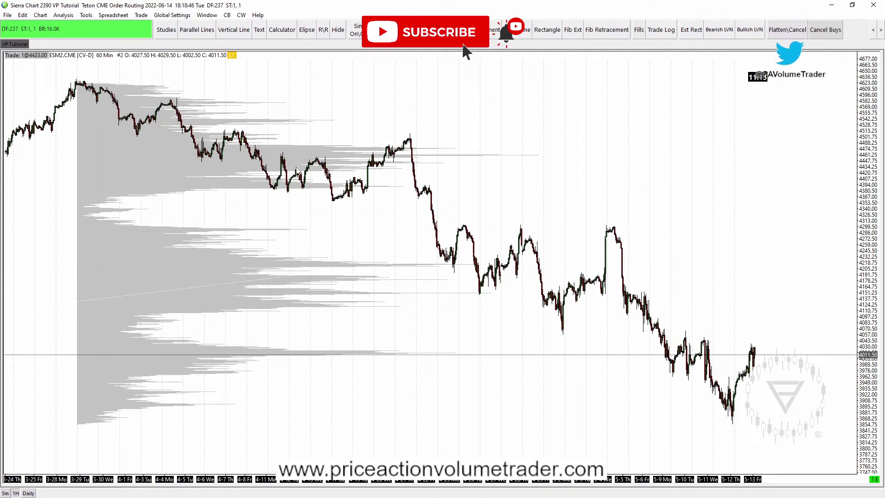
{"action": "scroll", "coordinate": [679, 185], "scroll_direction": "down", "scroll_amount": 2}
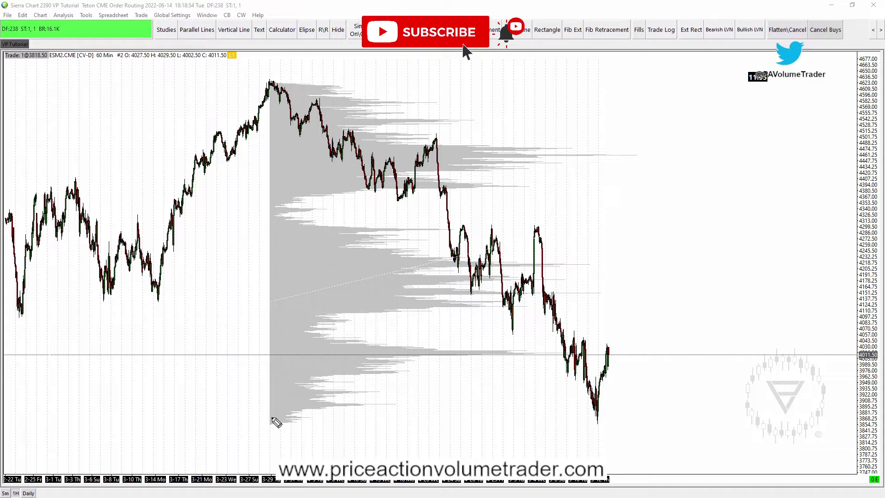
- Mark the profile start and low-volume gap, toggle between 5m and 1H, then clear the marks
{"action": "mouse_move", "coordinate": [269, 415]}
{"action": "left_mouse_down"}
{"action": "mouse_move", "coordinate": [270, 479]}
{"action": "mouse_move", "coordinate": [269, 470]}
{"action": "mouse_move", "coordinate": [479, 443]}
{"action": "mouse_move", "coordinate": [607, 440]}
{"action": "left_mouse_up"}
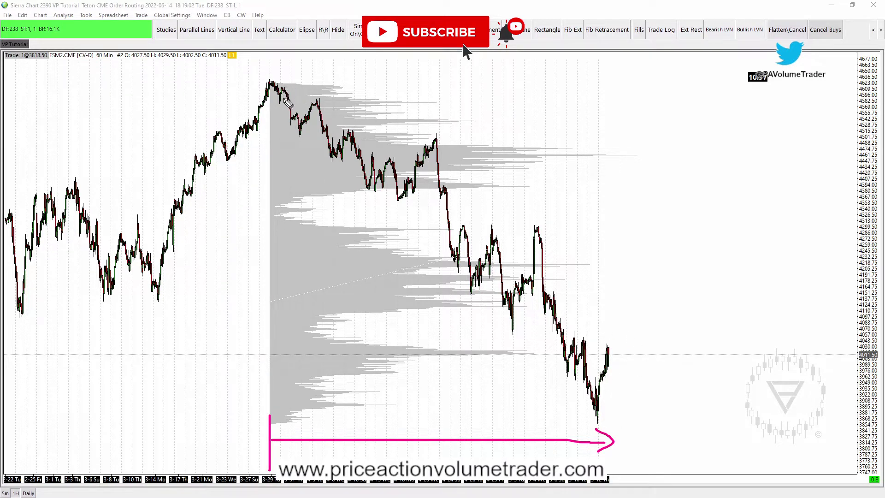
{"action": "mouse_move", "coordinate": [298, 133]}
{"action": "left_mouse_down"}
{"action": "mouse_move", "coordinate": [282, 193]}
{"action": "mouse_move", "coordinate": [319, 148]}
{"action": "left_mouse_up"}
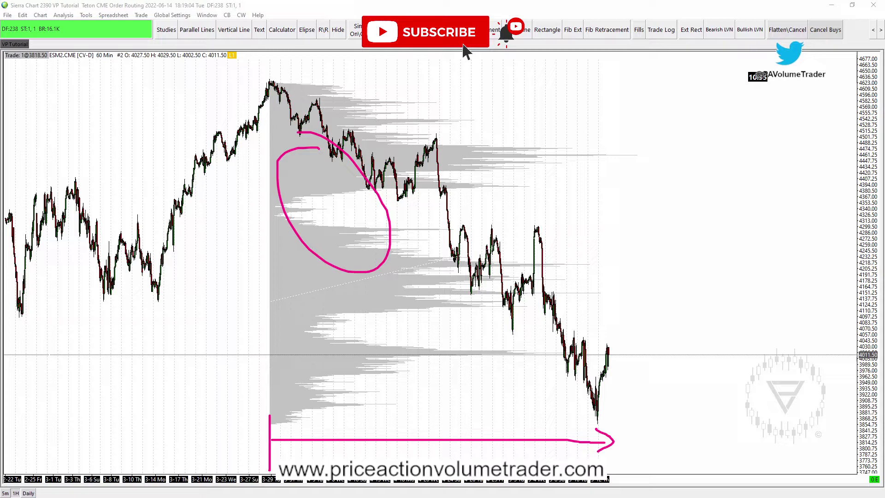
{"action": "left_click", "coordinate": [5, 493]}
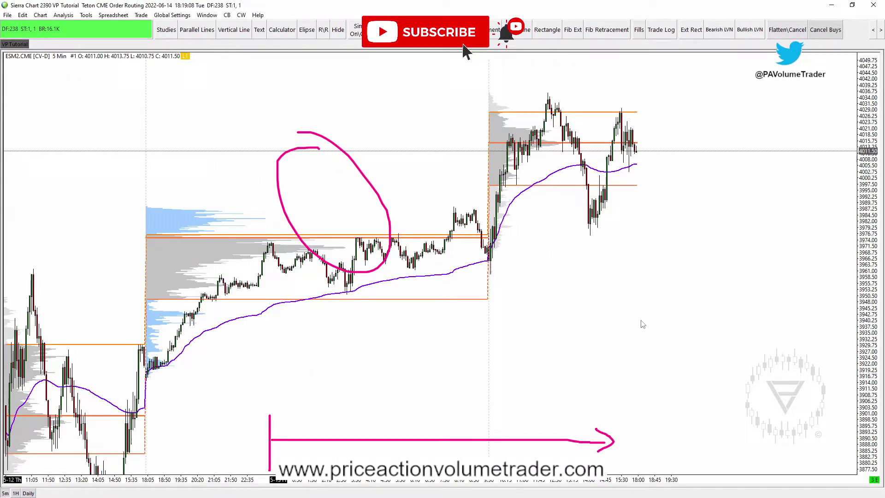
{"action": "left_click", "coordinate": [15, 493]}
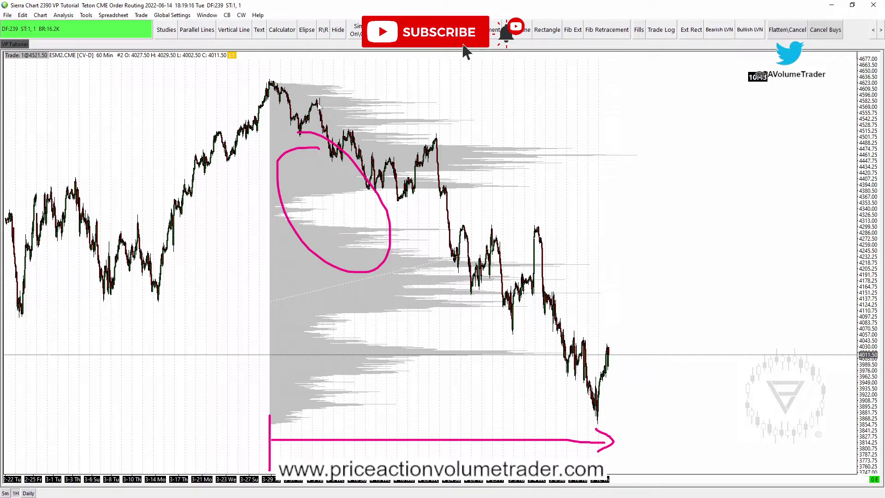
{"action": "key", "text": "Escape"}
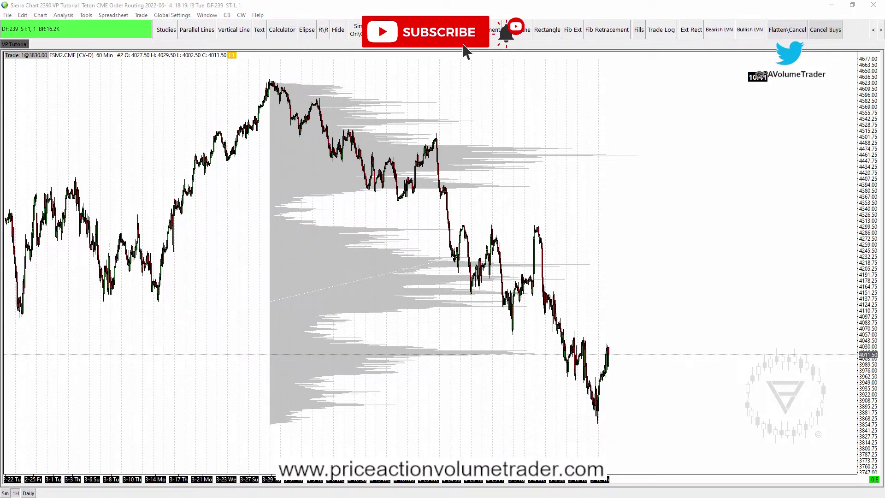
{"action": "mouse_move", "coordinate": [276, 466]}
{"action": "left_mouse_down"}
{"action": "mouse_move", "coordinate": [257, 469]}
{"action": "mouse_move", "coordinate": [290, 483]}
{"action": "left_mouse_up"}
{"action": "scroll", "coordinate": [657, 278], "scroll_direction": "up", "scroll_amount": 3}
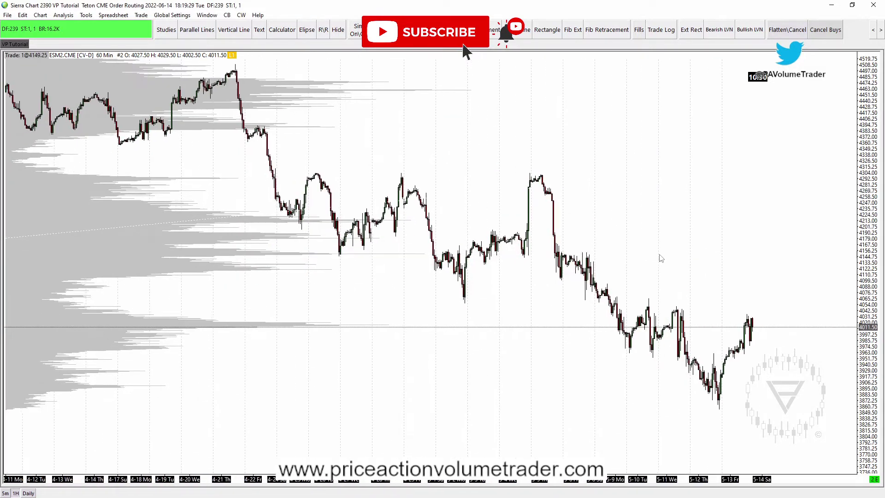
{"action": "scroll", "coordinate": [661, 258], "scroll_direction": "down", "scroll_amount": 3}
{"action": "scroll", "coordinate": [721, 246], "scroll_direction": "down", "scroll_amount": 2}
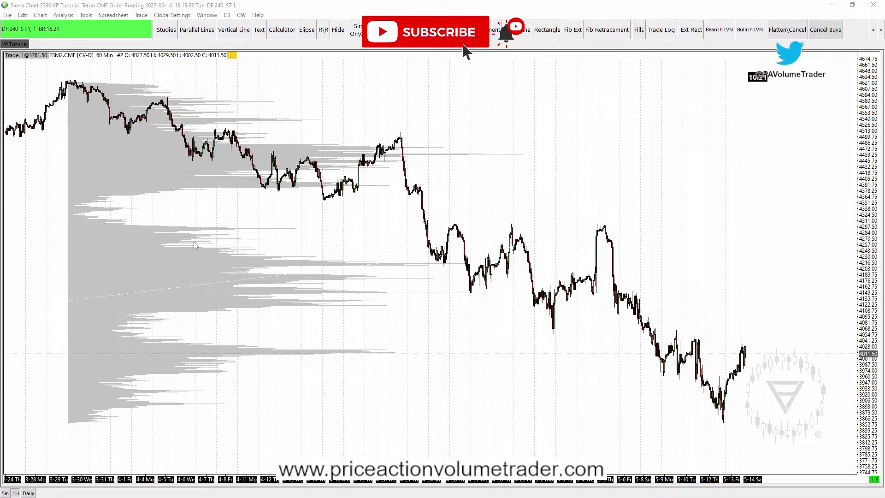
{"action": "left_click_drag", "start_coordinate": [97, 380], "coordinate": [826, 335]}
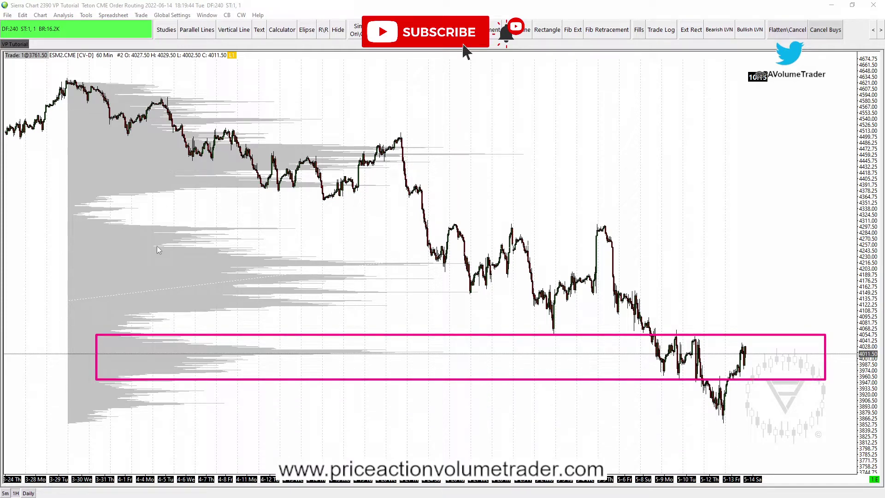
{"action": "left_click_drag", "start_coordinate": [155, 246], "coordinate": [802, 316]}
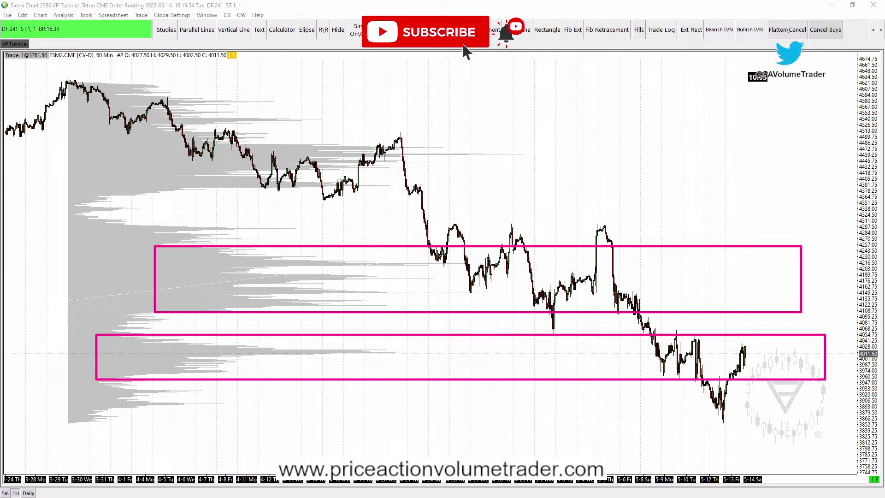
{"action": "mouse_move", "coordinate": [165, 244]}
{"action": "left_mouse_down"}
{"action": "mouse_move", "coordinate": [323, 266]}
{"action": "mouse_move", "coordinate": [239, 302]}
{"action": "mouse_move", "coordinate": [151, 304]}
{"action": "mouse_move", "coordinate": [111, 318]}
{"action": "mouse_move", "coordinate": [101, 335]}
{"action": "mouse_move", "coordinate": [132, 329]}
{"action": "left_mouse_up"}
{"action": "mouse_move", "coordinate": [115, 382]}
{"action": "left_mouse_down"}
{"action": "mouse_move", "coordinate": [113, 392]}
{"action": "mouse_move", "coordinate": [121, 377]}
{"action": "left_mouse_up"}
{"action": "mouse_move", "coordinate": [93, 407]}
{"action": "left_mouse_down"}
{"action": "mouse_move", "coordinate": [105, 427]}
{"action": "mouse_move", "coordinate": [97, 409]}
{"action": "left_mouse_up"}
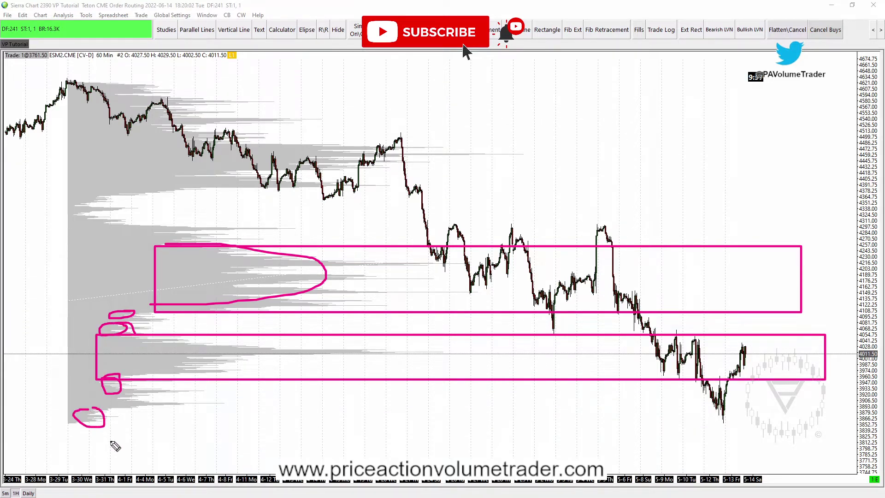
{"action": "mouse_move", "coordinate": [84, 199]}
{"action": "left_mouse_down"}
{"action": "mouse_move", "coordinate": [103, 226]}
{"action": "mouse_move", "coordinate": [86, 202]}
{"action": "left_mouse_up"}
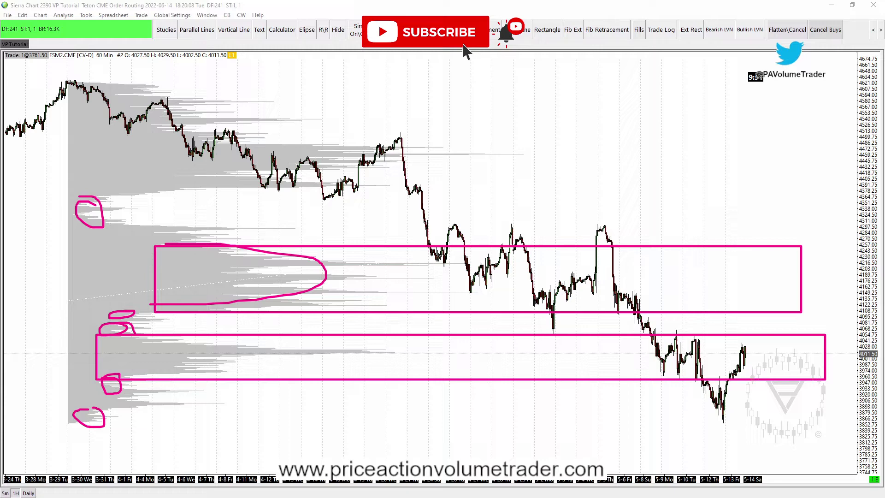
{"action": "key", "text": "Escape"}
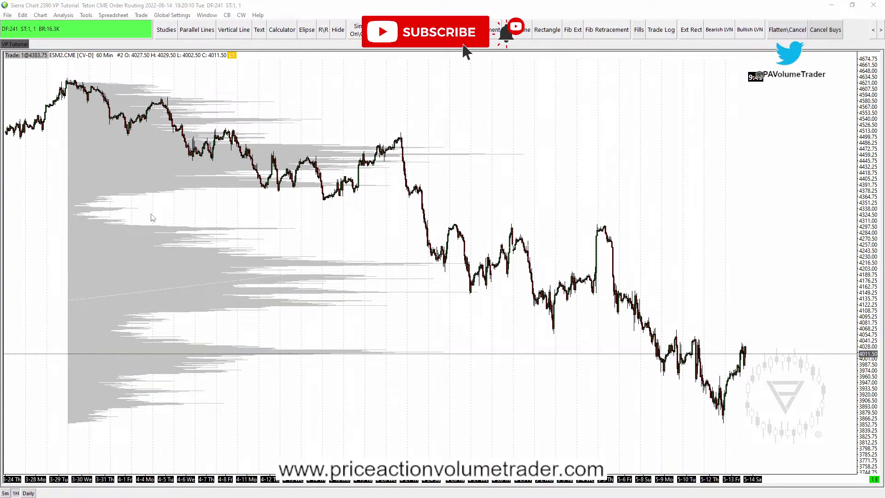
- Switch to 5-minute bars, shift the prices left, then sketch and erase a profile-shaped curve
{"action": "scroll", "coordinate": [414, 201], "scroll_direction": "up", "scroll_amount": 3}
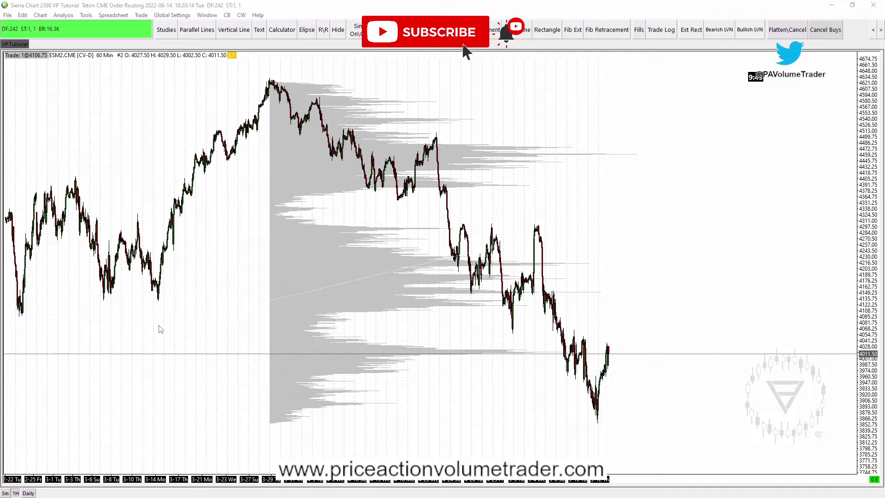
{"action": "left_click", "coordinate": [6, 492]}
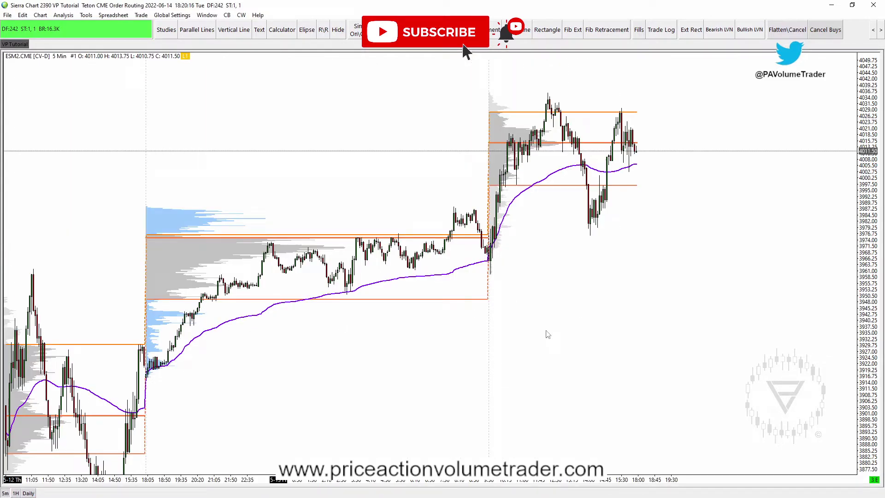
{"action": "left_click_drag", "start_coordinate": [606, 302], "coordinate": [580, 326]}
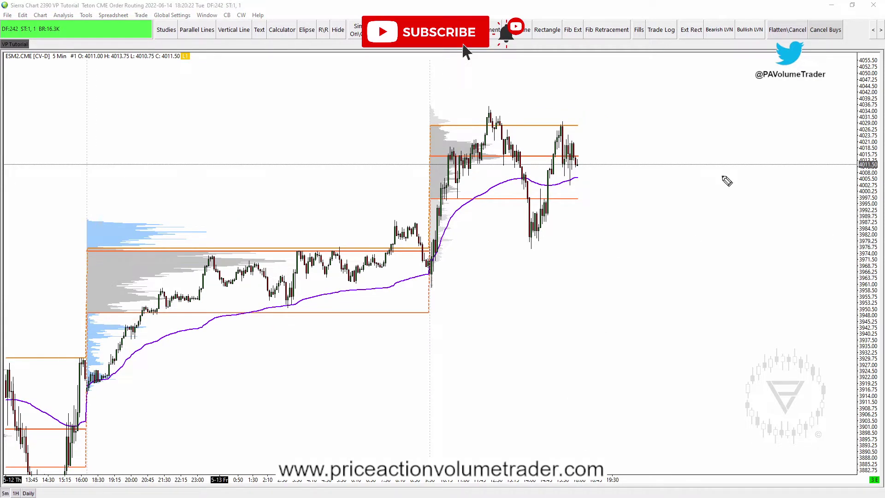
{"action": "mouse_move", "coordinate": [848, 87]}
{"action": "left_mouse_down"}
{"action": "mouse_move", "coordinate": [755, 263]}
{"action": "mouse_move", "coordinate": [804, 446]}
{"action": "mouse_move", "coordinate": [822, 450]}
{"action": "left_mouse_up"}
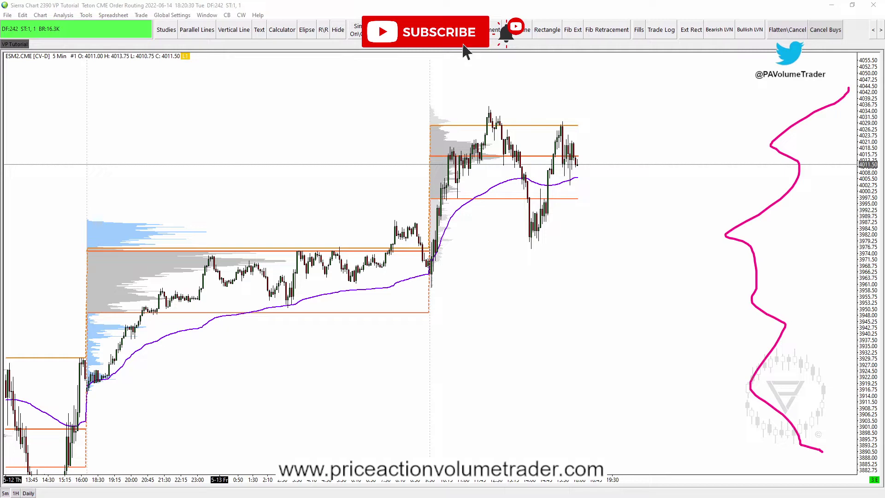
{"action": "key", "text": "Escape"}
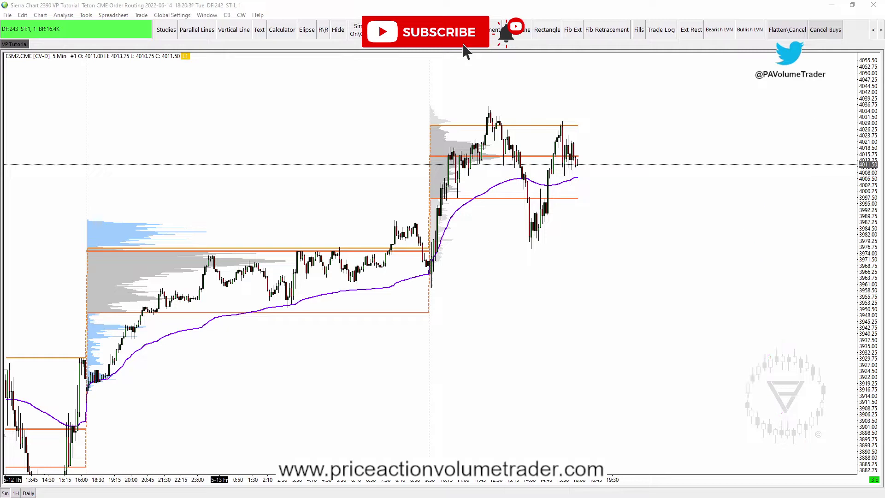
- Add the Volume By Price study from Analysis > Studies and apply it to the chart
{"action": "left_click", "coordinate": [40, 15]}
{"action": "left_click", "coordinate": [68, 29]}
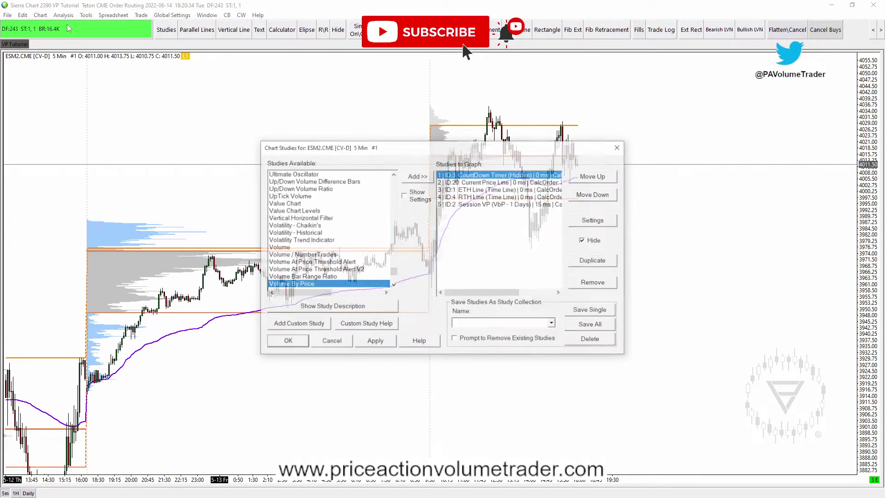
{"action": "scroll", "coordinate": [359, 267], "scroll_direction": "down", "scroll_amount": 3}
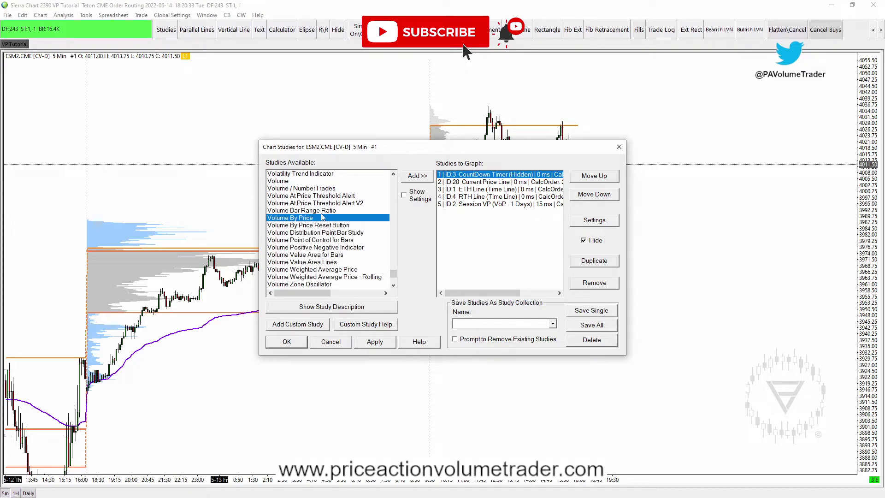
{"action": "left_click", "coordinate": [483, 206]}
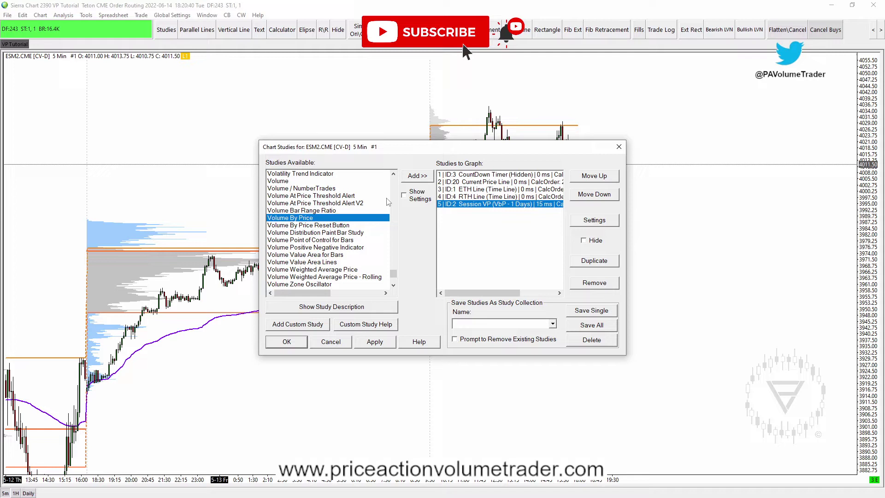
{"action": "left_click", "coordinate": [417, 177]}
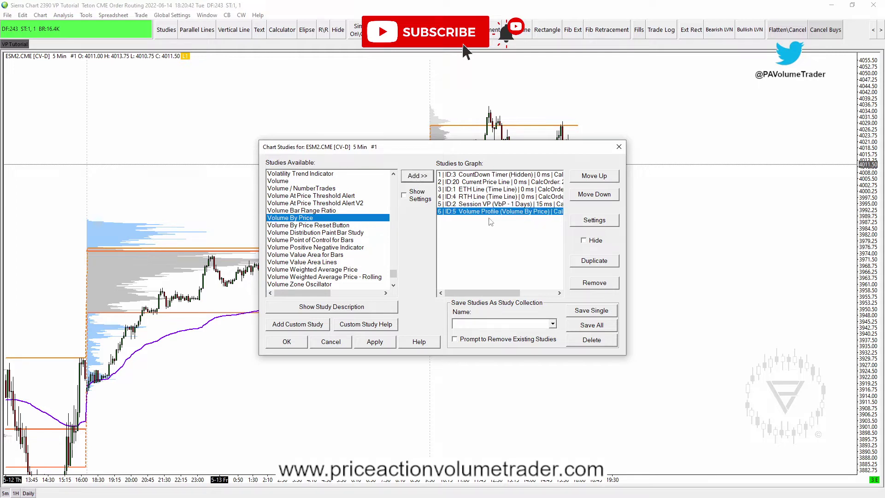
{"action": "left_click", "coordinate": [386, 342]}
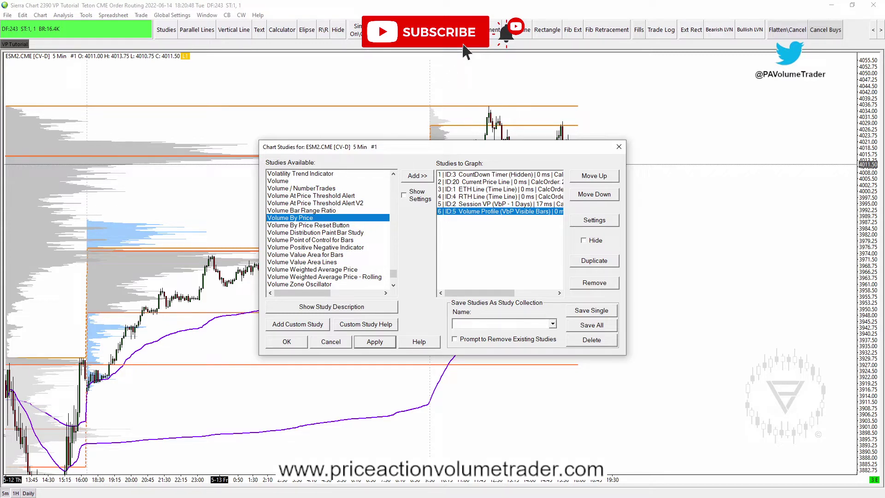
- Circle and erase the new profile, then move the Chart Studies dialog to the lower right
{"action": "mouse_move", "coordinate": [35, 110]}
{"action": "left_mouse_down"}
{"action": "mouse_move", "coordinate": [81, 317]}
{"action": "mouse_move", "coordinate": [64, 317]}
{"action": "mouse_move", "coordinate": [63, 169]}
{"action": "left_mouse_up"}
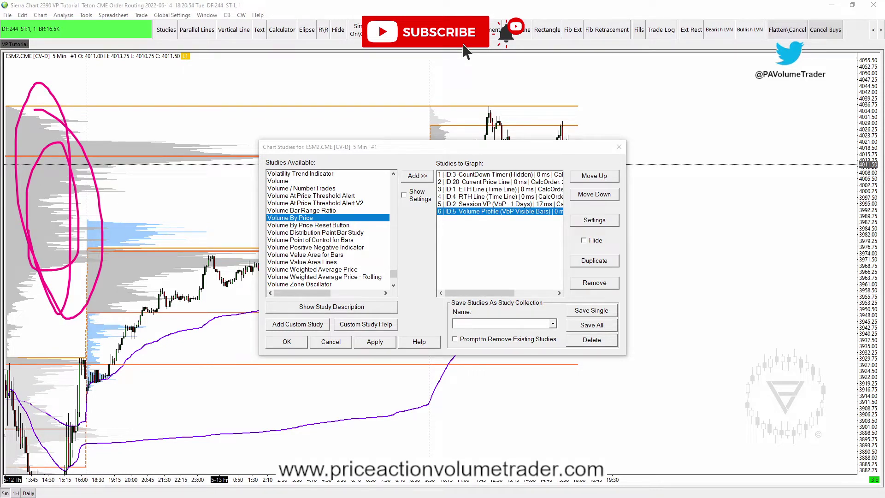
{"action": "key", "text": "Escape"}
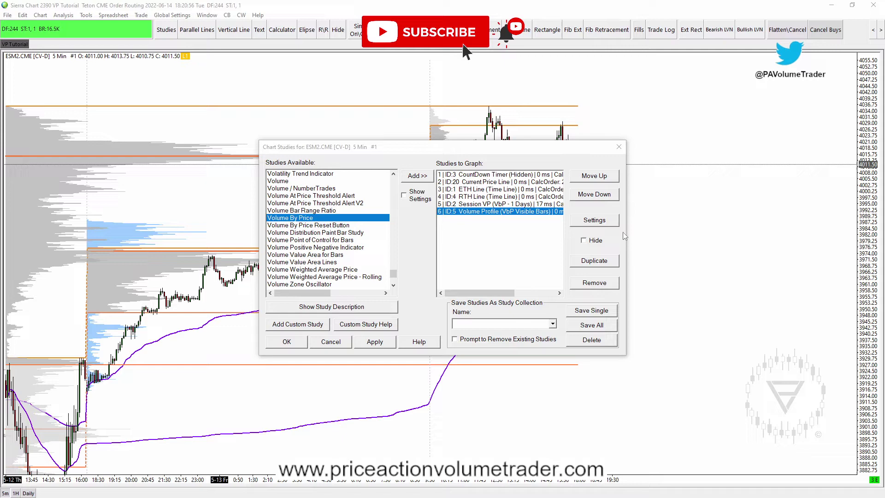
{"action": "left_click_drag", "start_coordinate": [376, 148], "coordinate": [608, 264]}
- Open the Volume Profile (VbP Visible Bars) settings, move the window up-left, and show its Subgraphs tab
{"action": "left_click", "coordinate": [813, 339]}
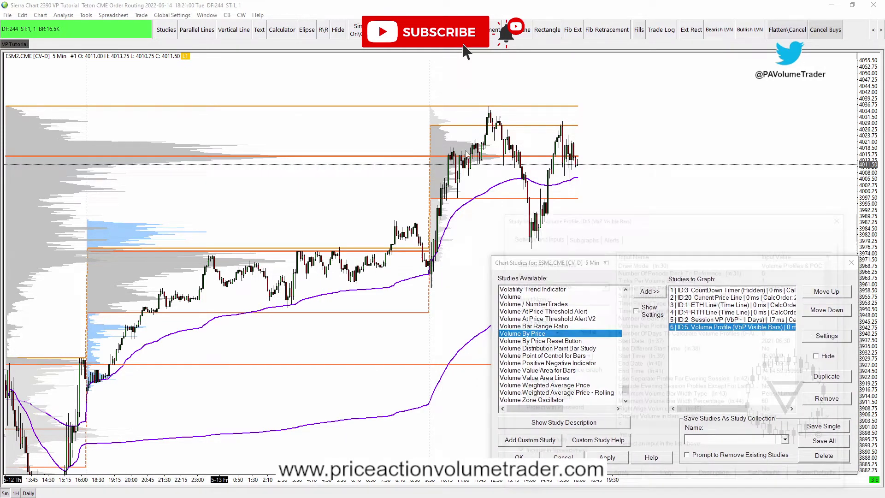
{"action": "left_click_drag", "start_coordinate": [552, 216], "coordinate": [189, 119]}
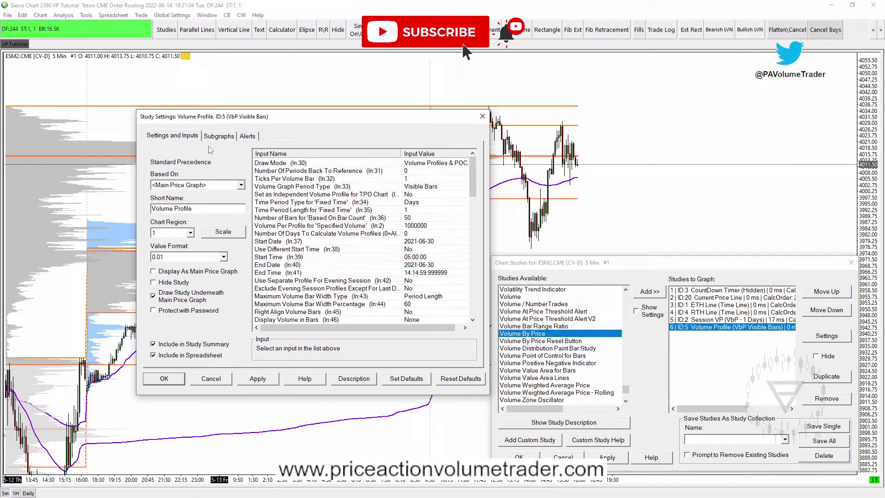
{"action": "left_click", "coordinate": [220, 137]}
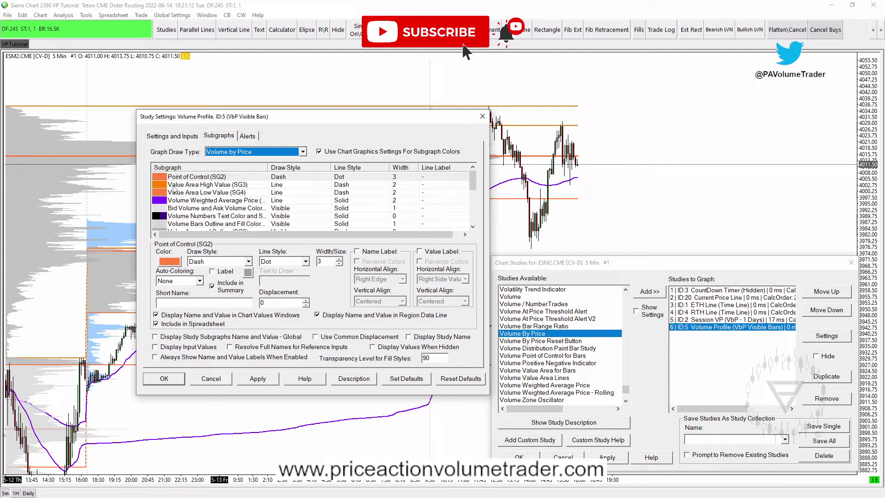
- Set the Point of Control and Value Area High subgraphs' Draw Style to Hidden
{"action": "left_click", "coordinate": [199, 180]}
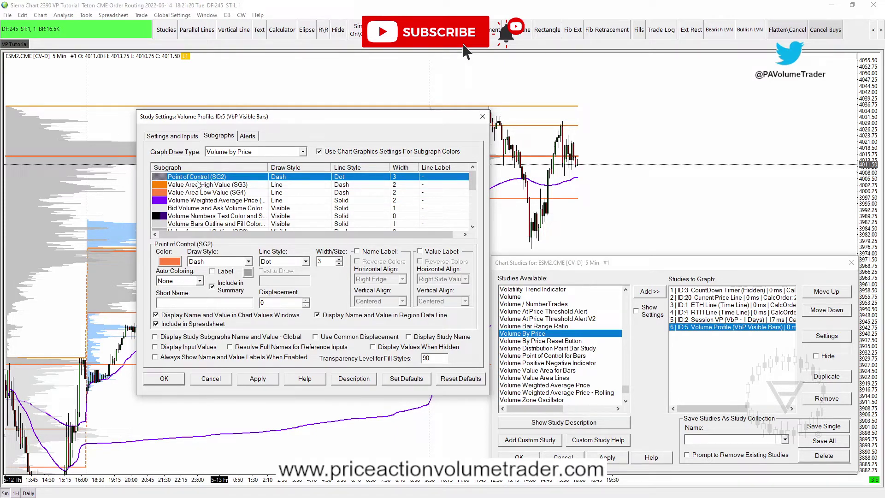
{"action": "left_click", "coordinate": [248, 261]}
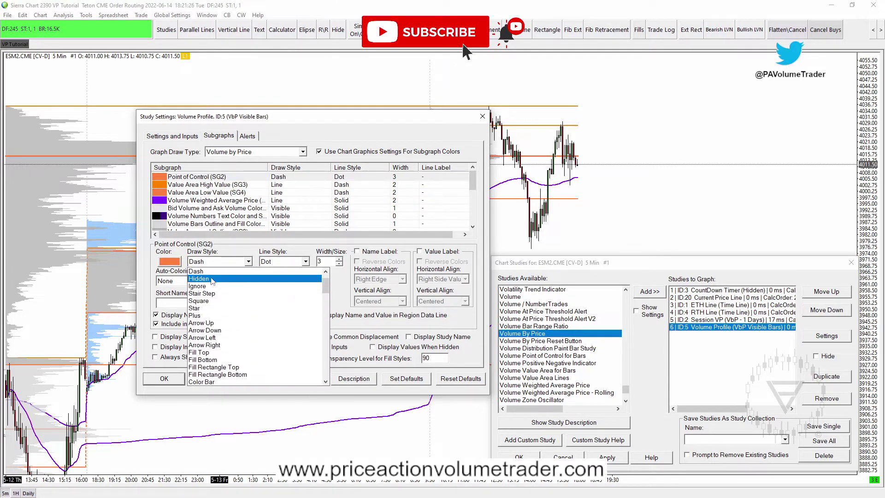
{"action": "left_click", "coordinate": [199, 279]}
{"action": "left_click", "coordinate": [210, 186]}
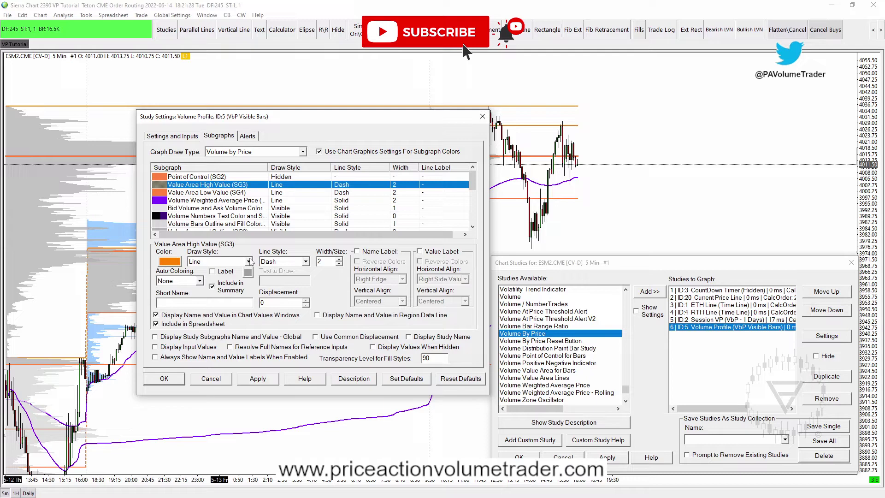
{"action": "left_click", "coordinate": [248, 261]}
{"action": "left_click", "coordinate": [199, 300]}
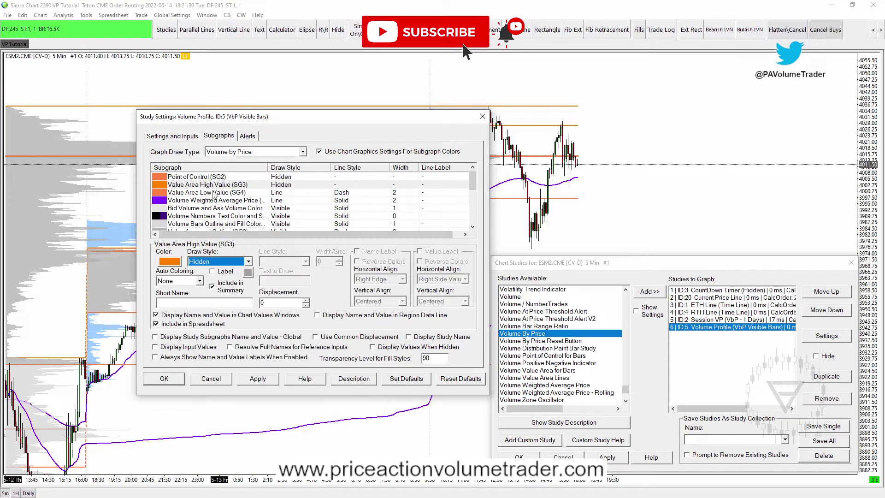
- Set the Value Area Low and VWAP subgraphs to Hidden and apply the changes
{"action": "left_click", "coordinate": [212, 193]}
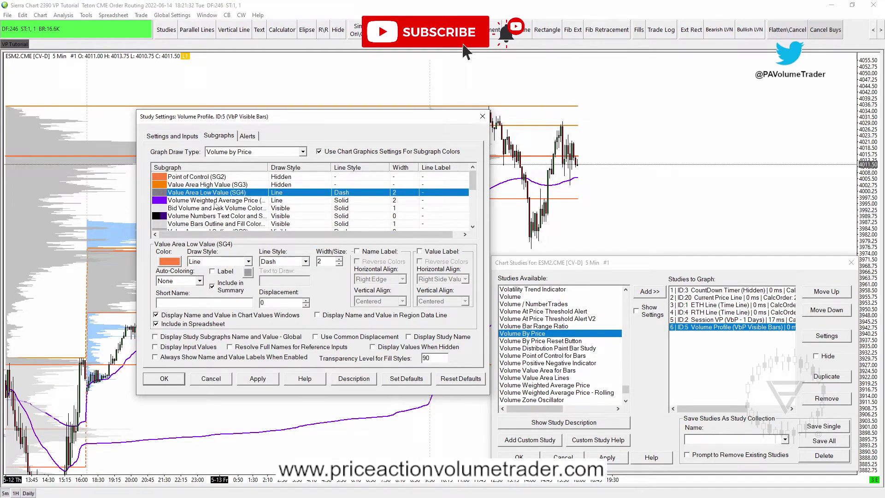
{"action": "left_click", "coordinate": [251, 261]}
{"action": "left_click", "coordinate": [217, 300]}
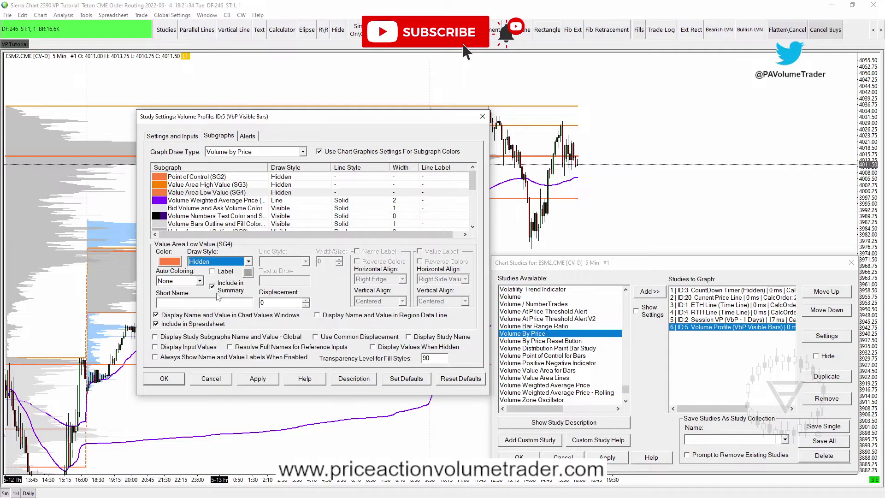
{"action": "left_click", "coordinate": [230, 201]}
{"action": "left_click", "coordinate": [248, 261]}
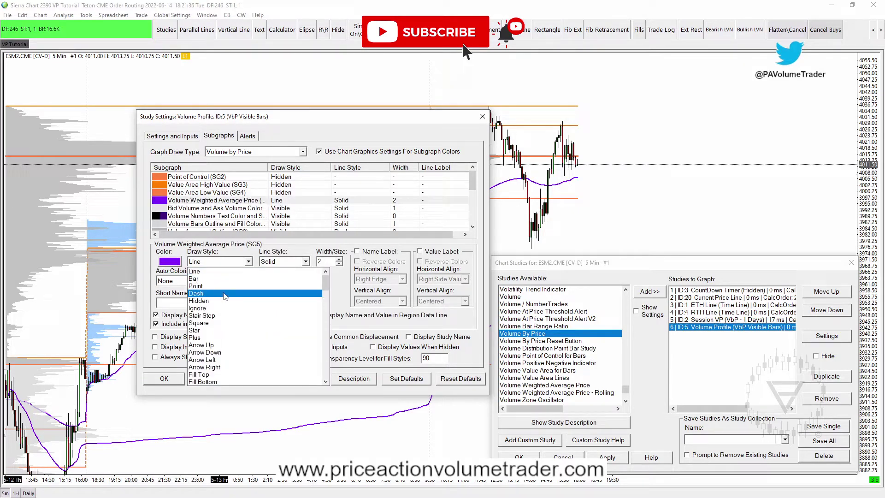
{"action": "left_click", "coordinate": [223, 301]}
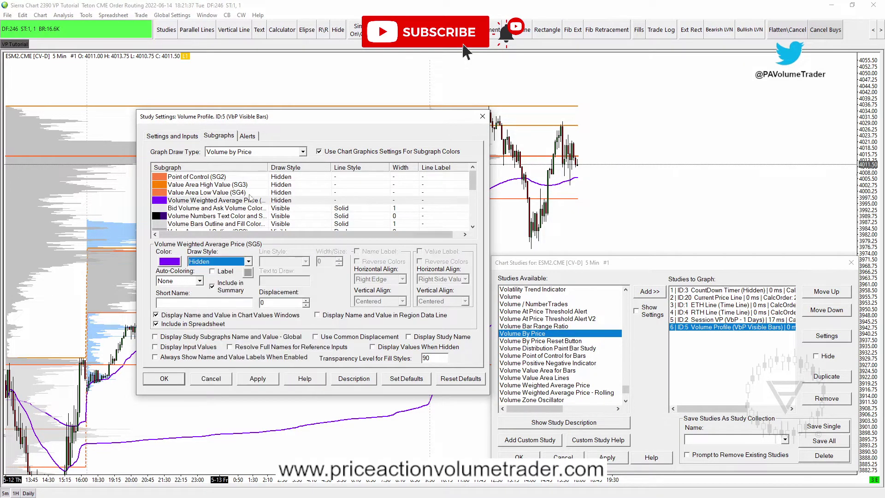
{"action": "left_click", "coordinate": [259, 382]}
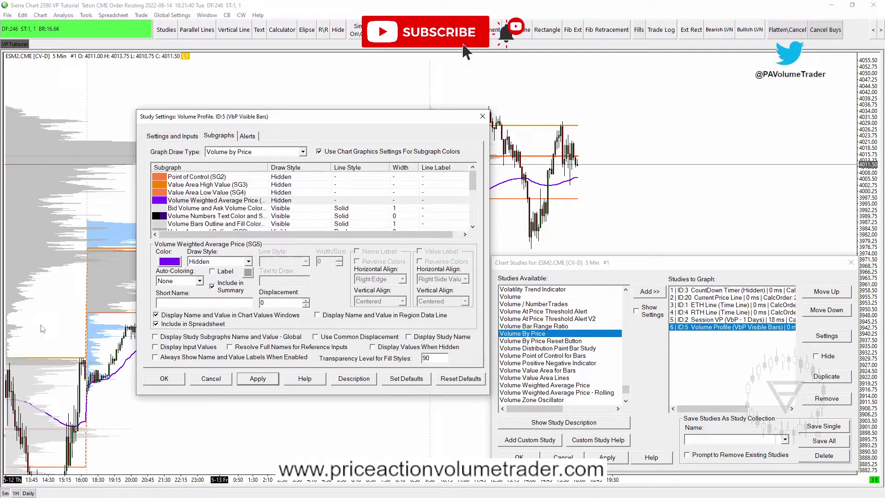